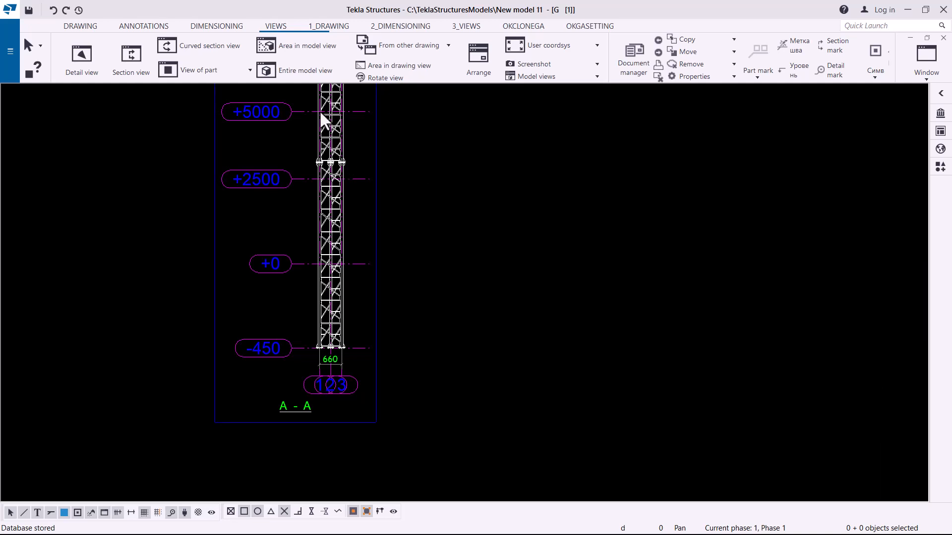
Step: Examine the tower's A - A elevation from the base to the antenna mounts, and the dimensioned triangular plan view
scroll(319, 110, "up", 1)
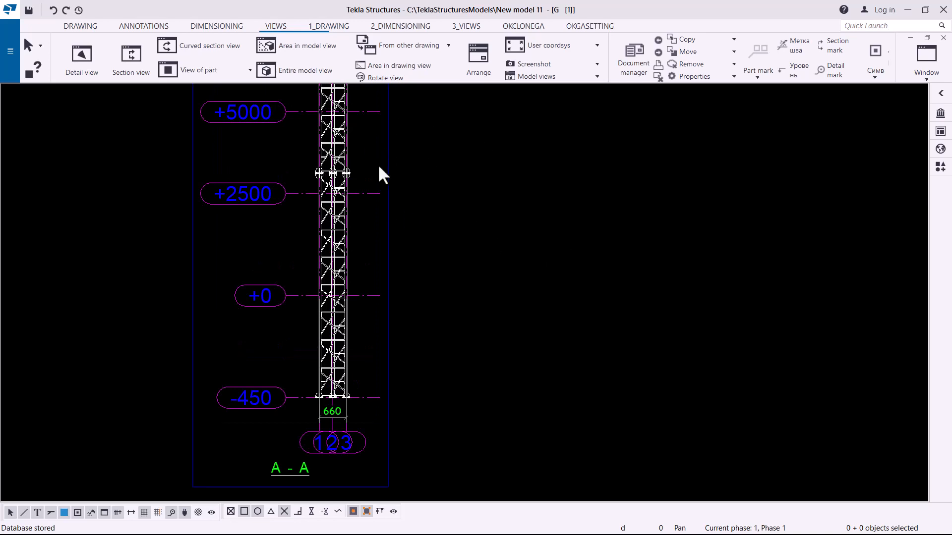
scroll(523, 289, "down", 2)
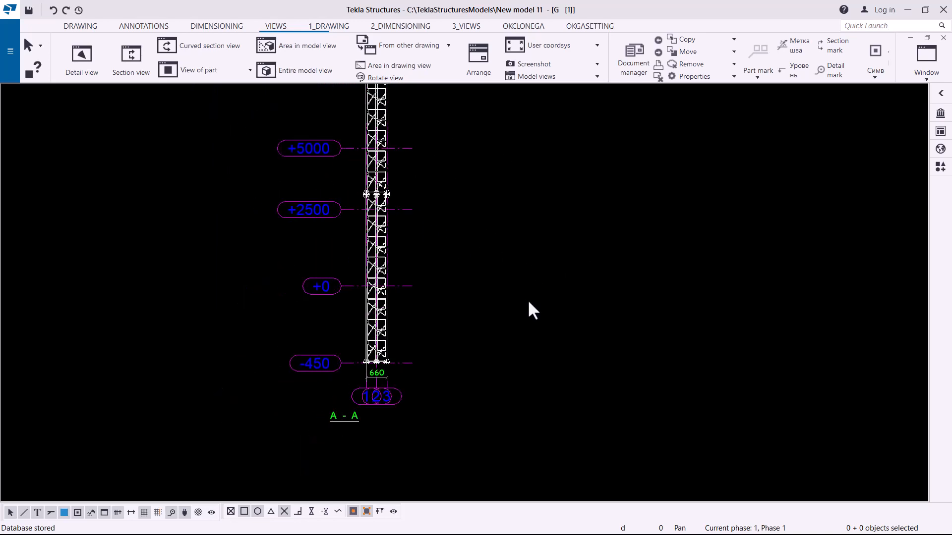
scroll(376, 130, "up", 2)
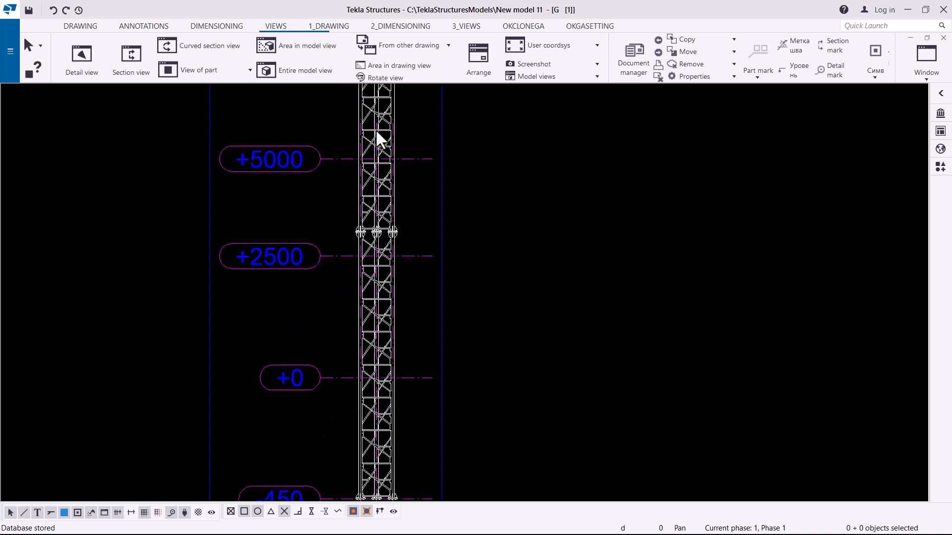
scroll(376, 130, "up", 1)
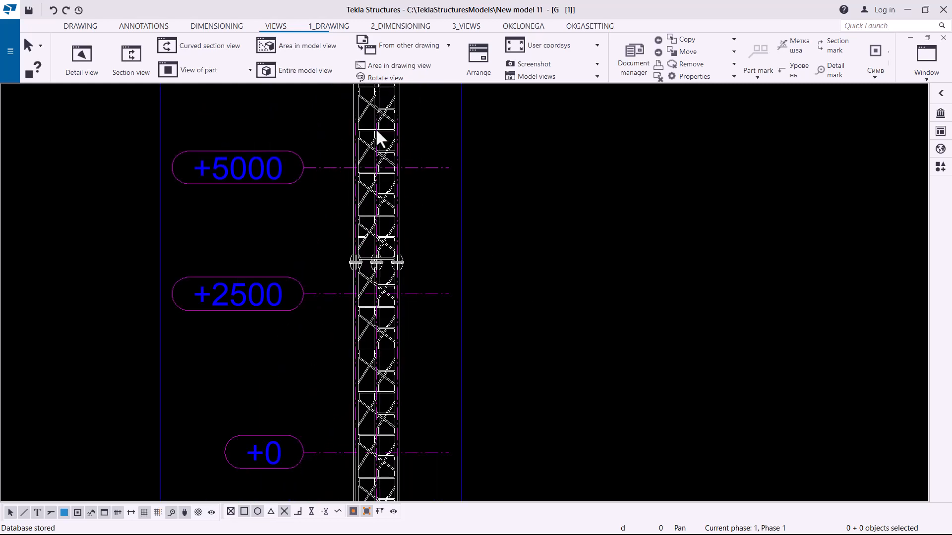
scroll(415, 332, "down", 3)
scroll(411, 349, "down", 6)
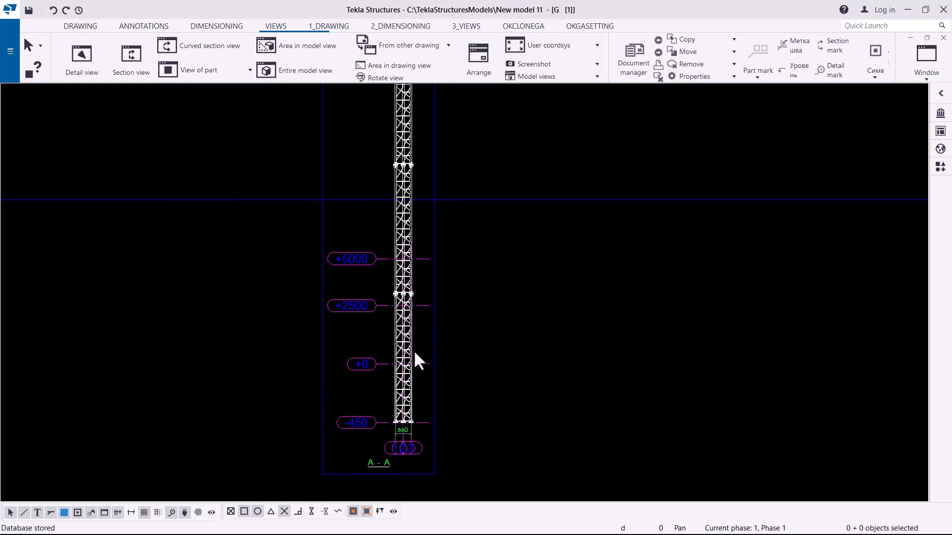
scroll(417, 341, "down", 3)
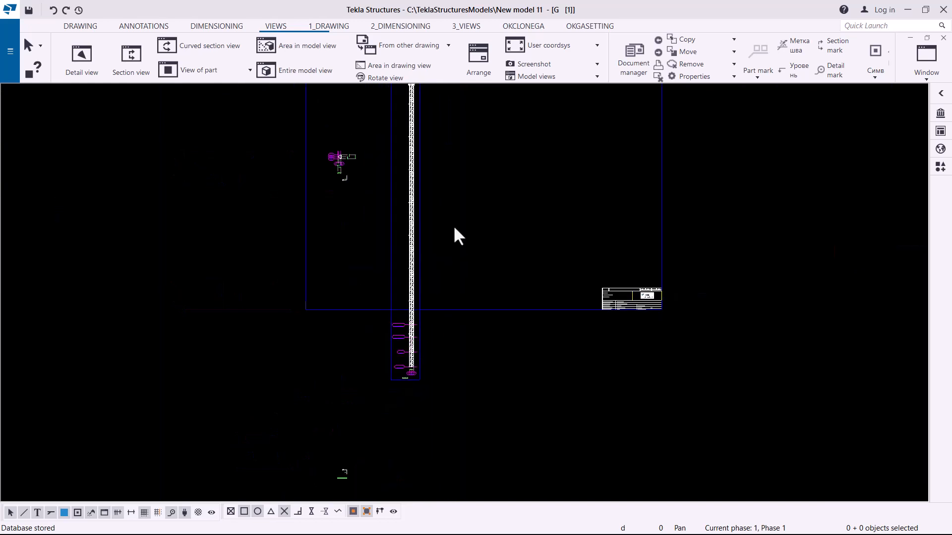
scroll(422, 123, "up", 2)
scroll(423, 125, "up", 4)
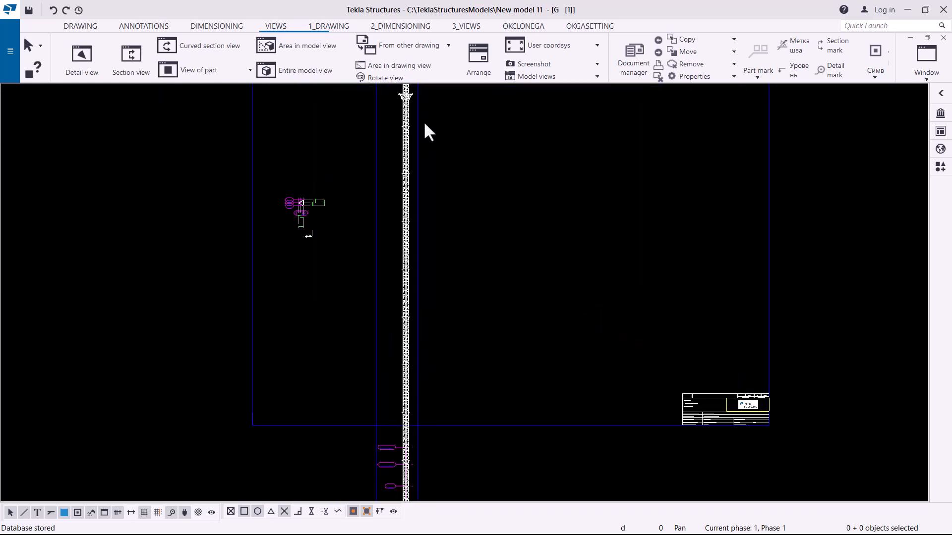
middle_click_drag(430, 192, 449, 322)
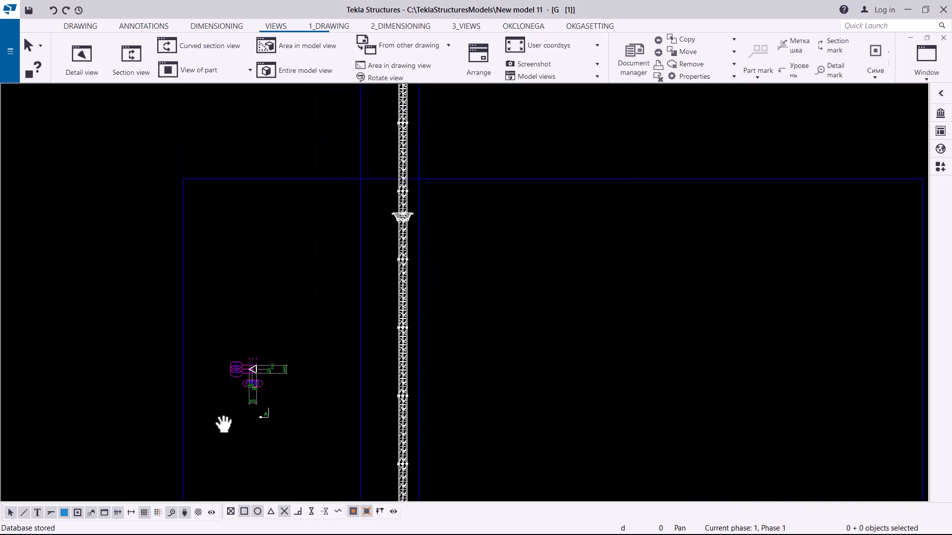
middle_click_drag(223, 424, 227, 448)
scroll(267, 420, "up", 1)
scroll(266, 419, "up", 3)
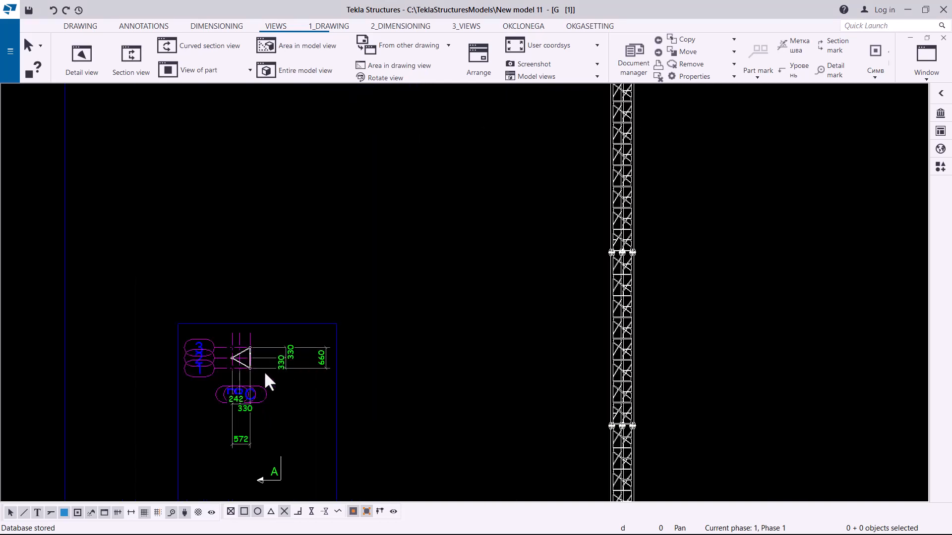
scroll(266, 375, "down", 5)
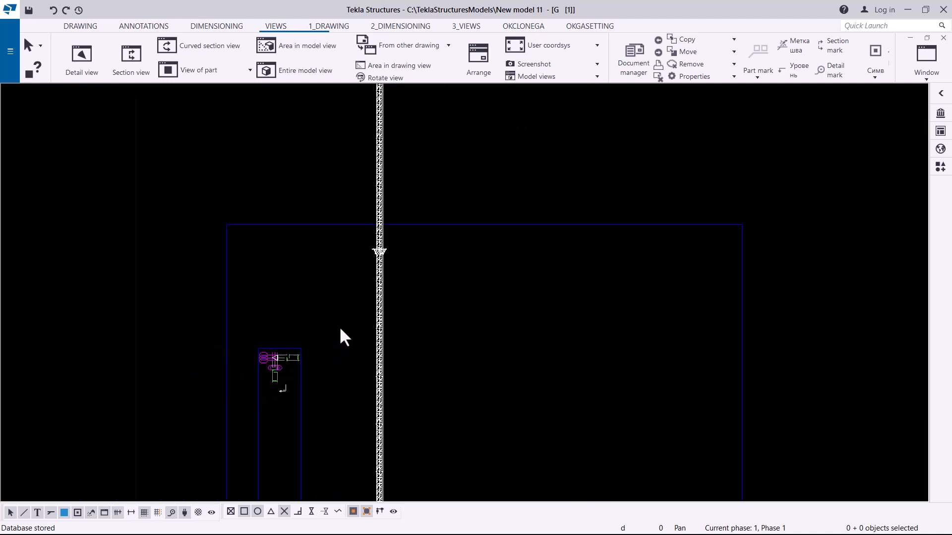
scroll(340, 329, "down", 2)
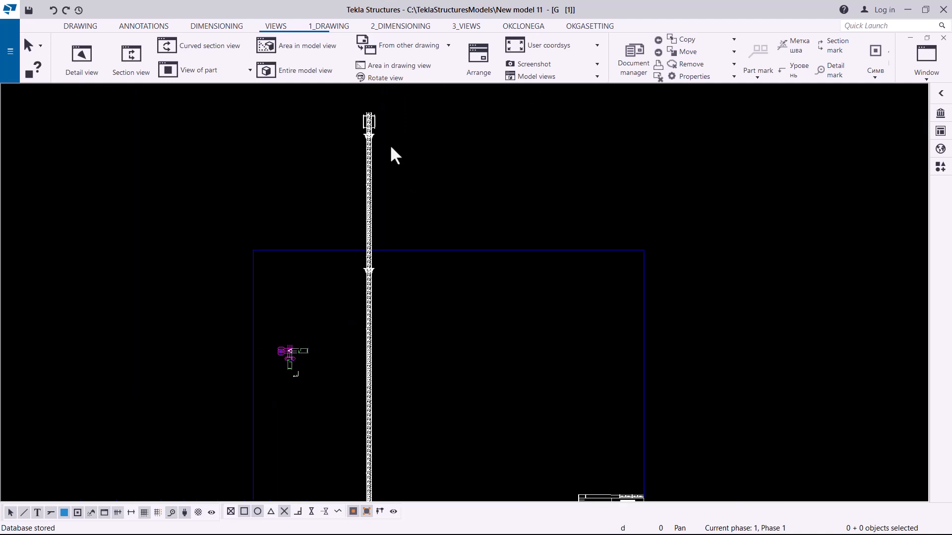
scroll(375, 110, "up", 4)
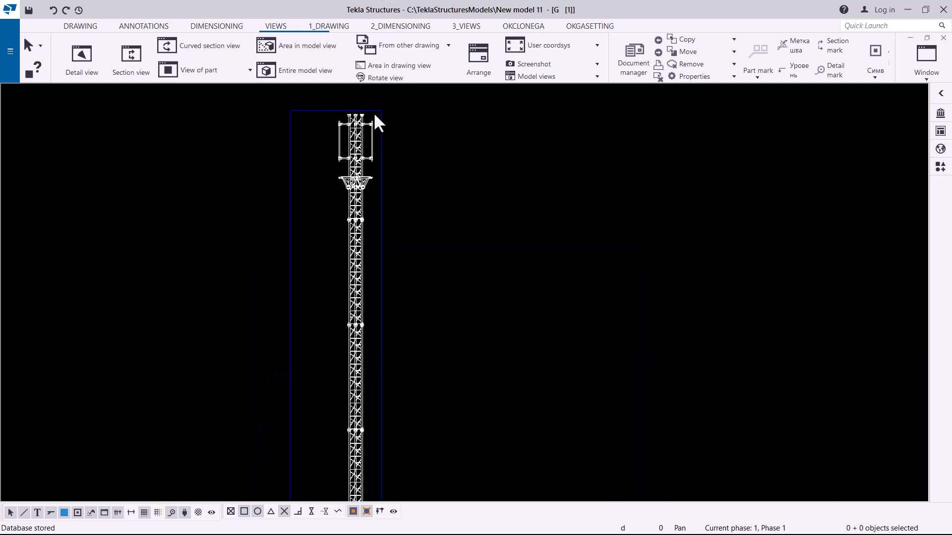
scroll(370, 114, "up", 3)
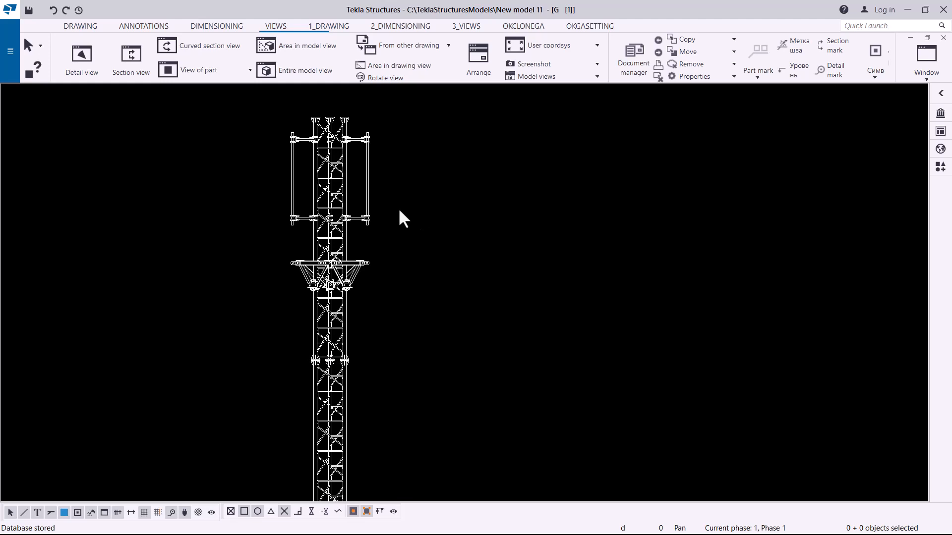
Step: Open the DWG/DXF export settings for the drawing and keep DWG 2010 as the output format
left_click(10, 62)
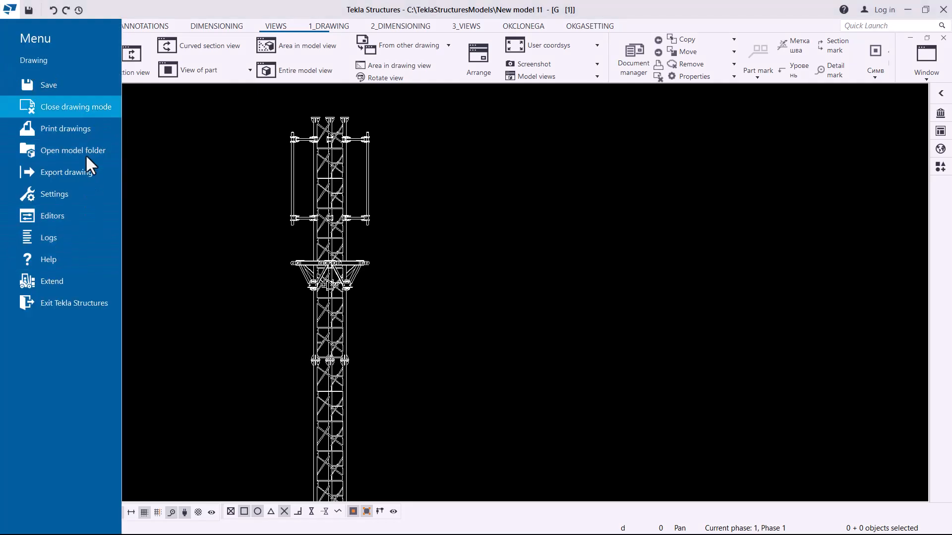
left_click(71, 174)
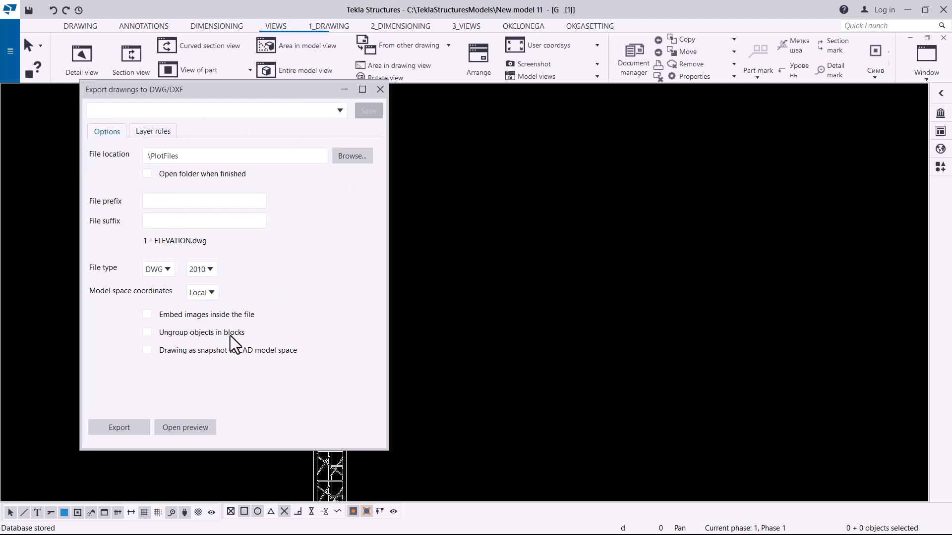
left_click(165, 269)
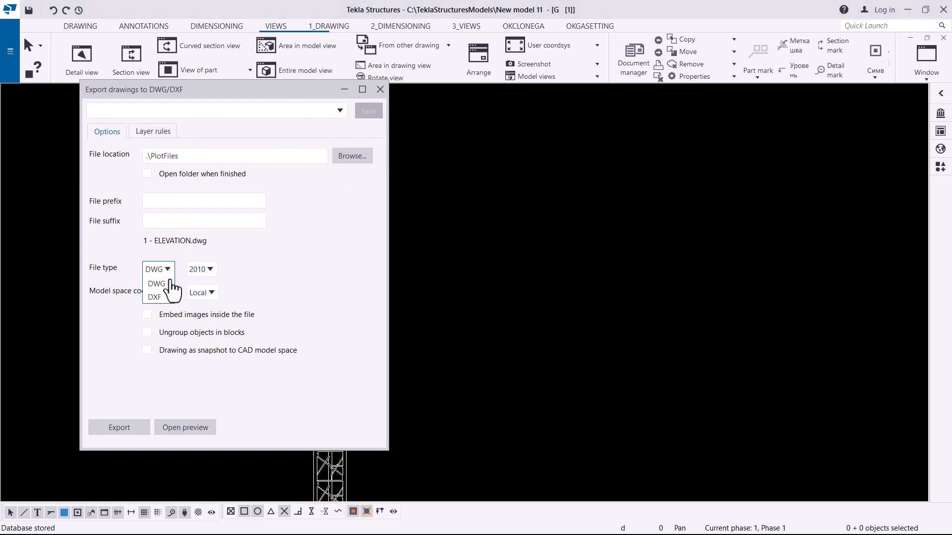
left_click(276, 256)
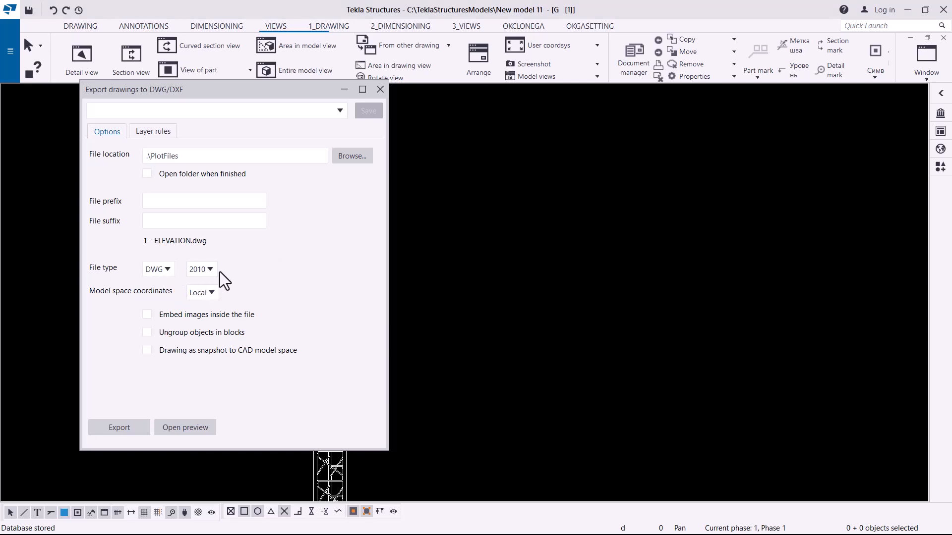
left_click(212, 270)
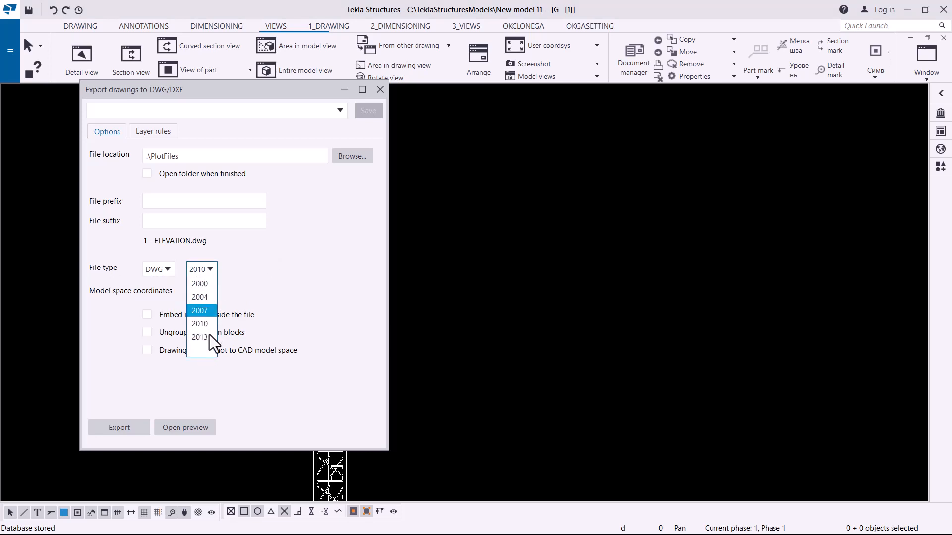
left_click(265, 252)
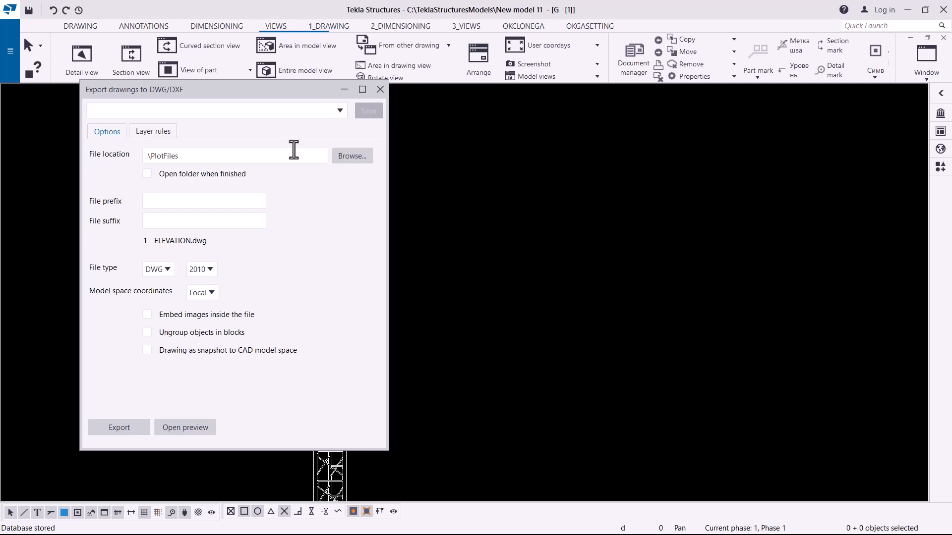
Step: Save the export settings as 002 and export the drawing to .\PlotFiles, with the folder set to open when finished
left_click(154, 119)
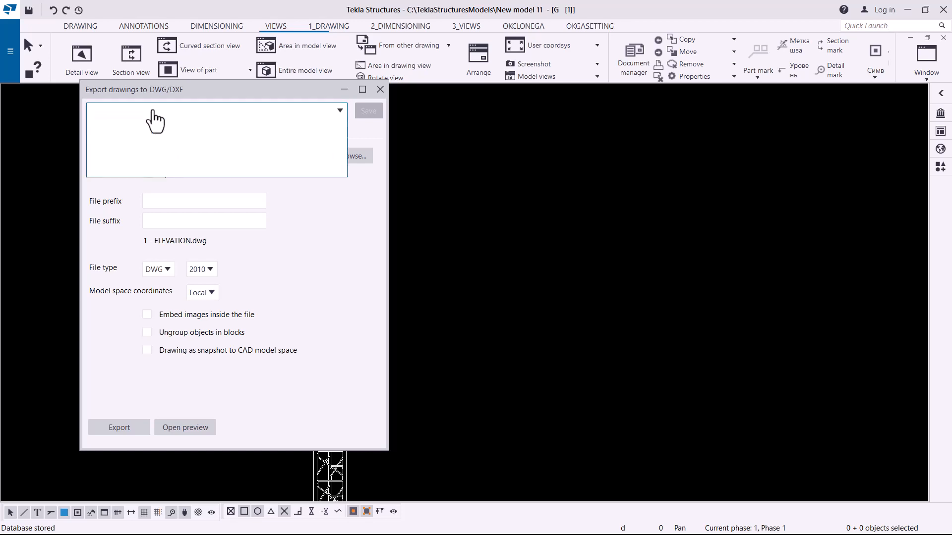
type("002")
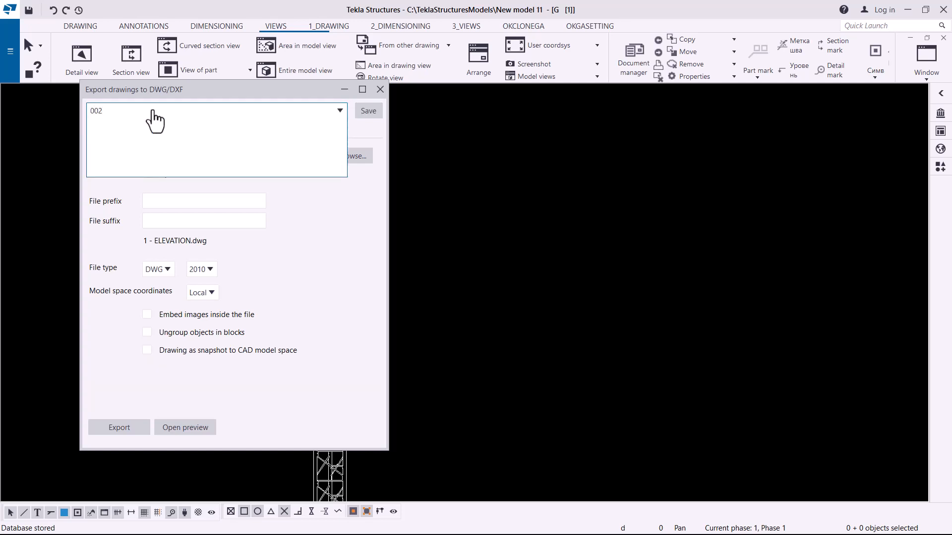
left_click(372, 115)
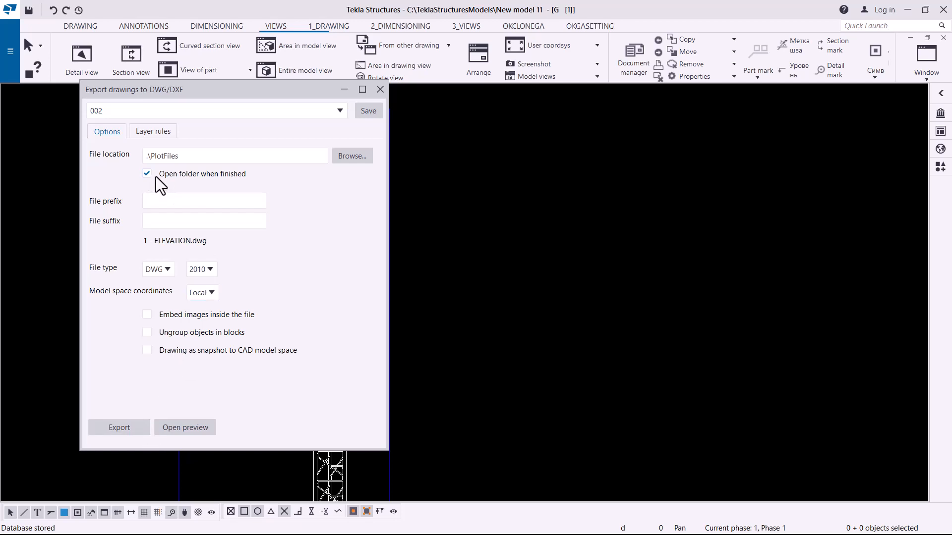
left_click(122, 430)
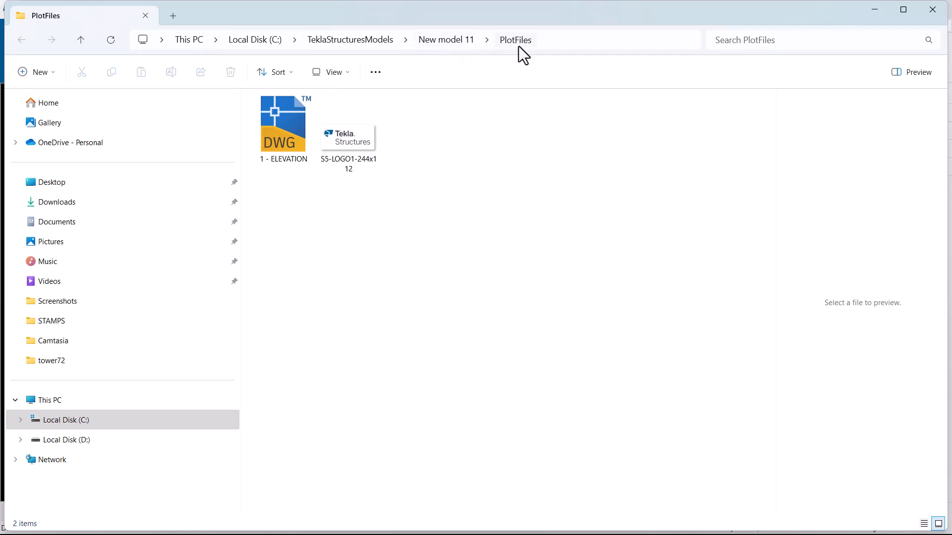
Step: Open the exported 1 - ELEVATION file in AutoCAD and zoom to the drawing extents
double_click(291, 144)
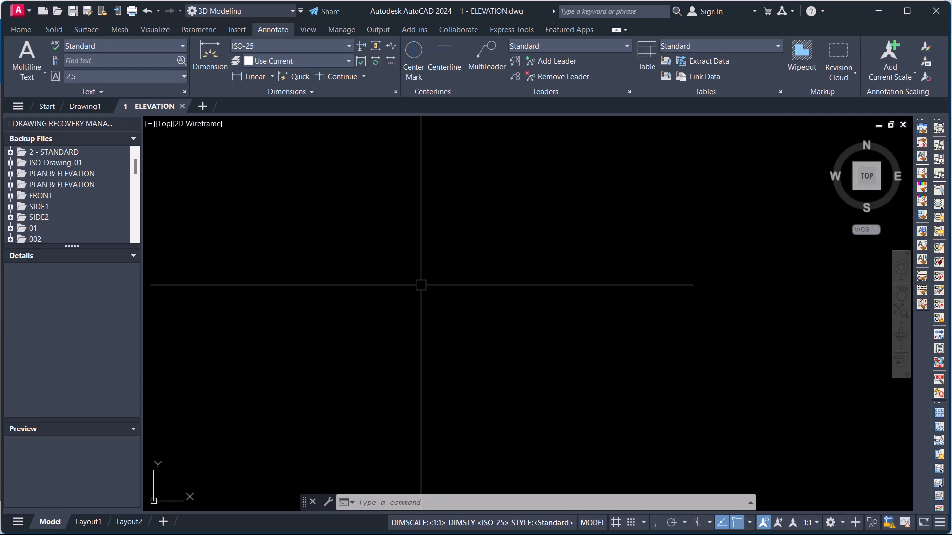
right_click(485, 271)
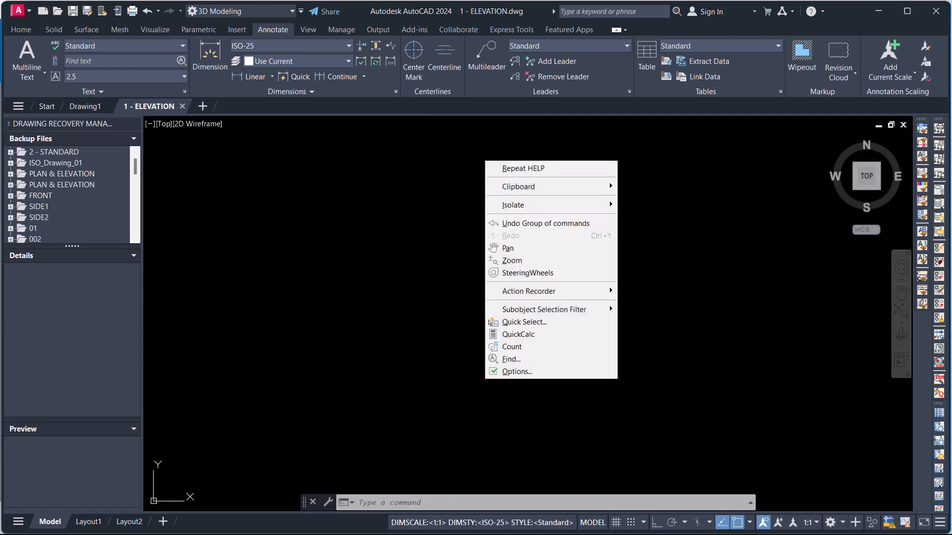
left_click(526, 262)
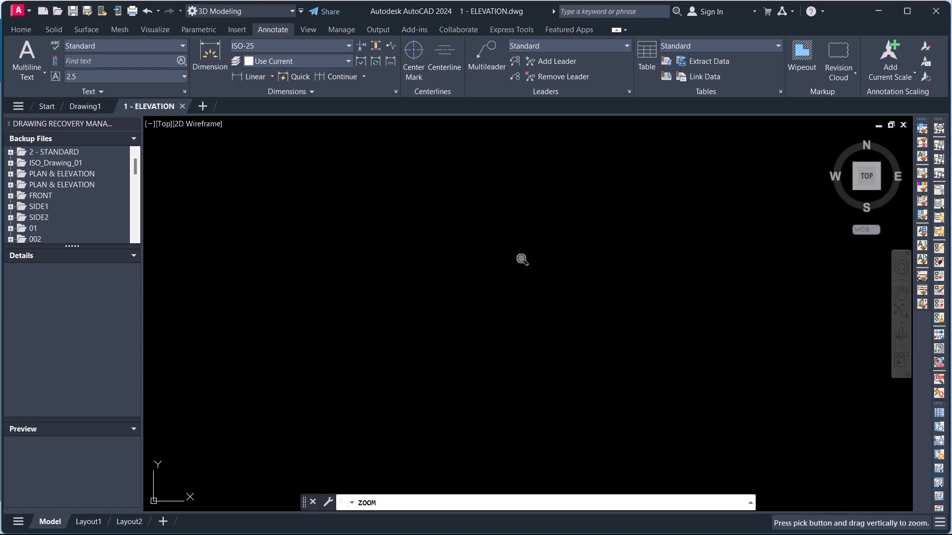
right_click(525, 261)
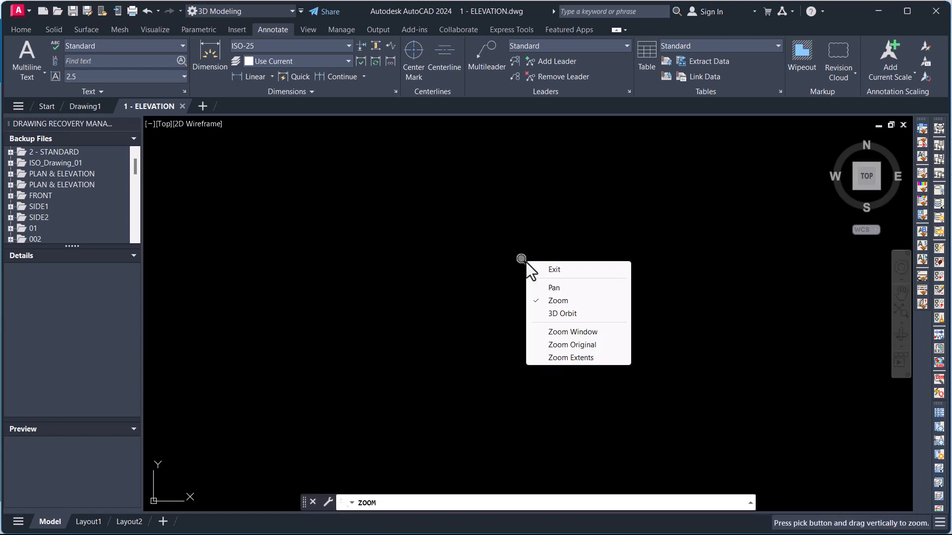
left_click(570, 358)
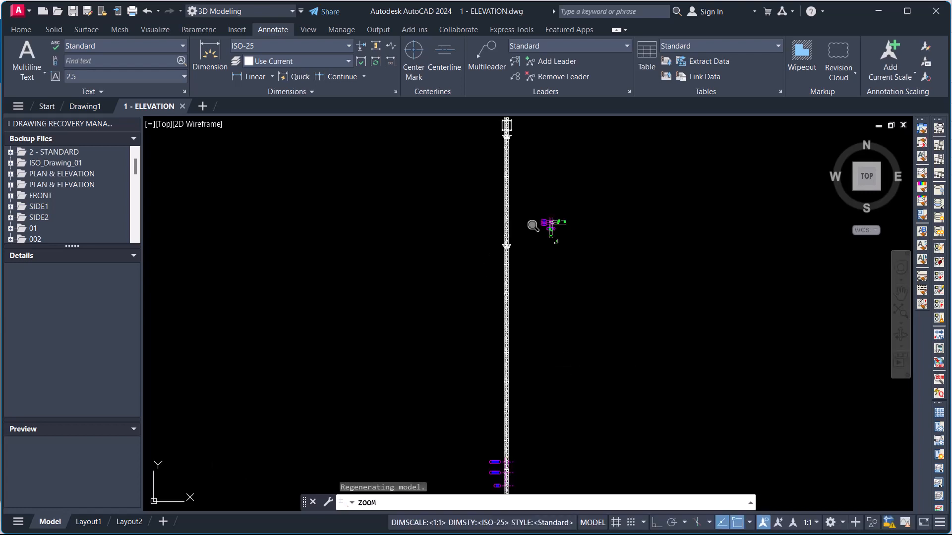
Step: Inspect the exported tower elevation, its lattice bracing, platform and top antenna mounts, and the plan view beside it
scroll(536, 226, "up", 2)
scroll(532, 227, "up", 5)
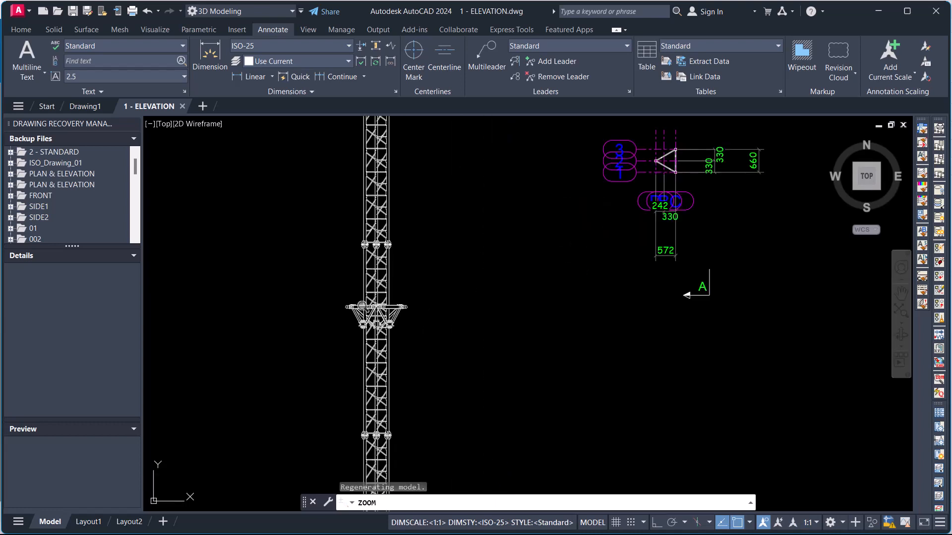
scroll(340, 266, "up", 8)
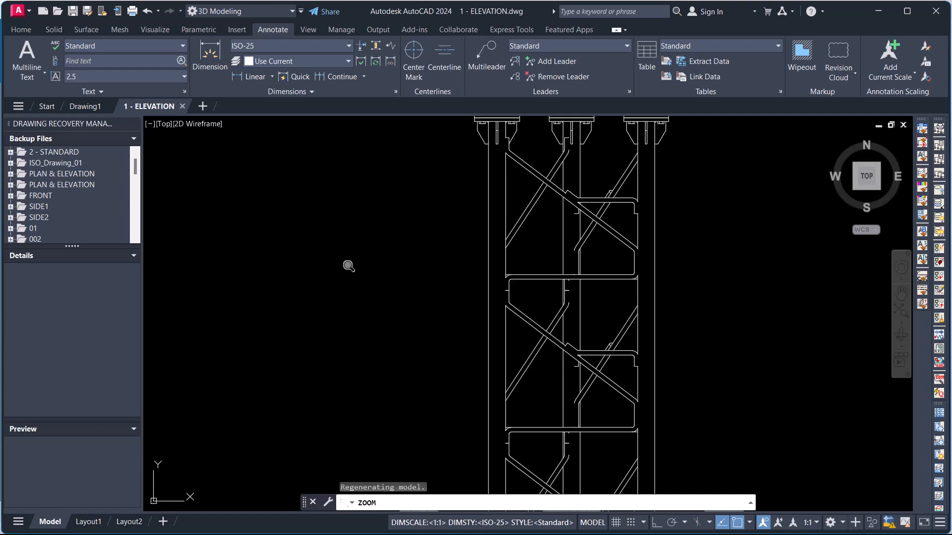
right_click(355, 194)
left_click(381, 201)
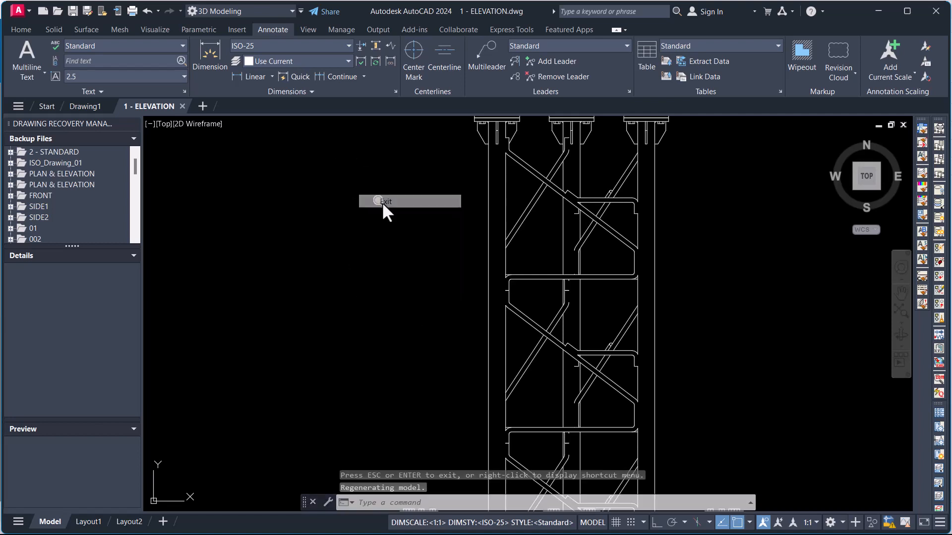
scroll(478, 353, "down", 6)
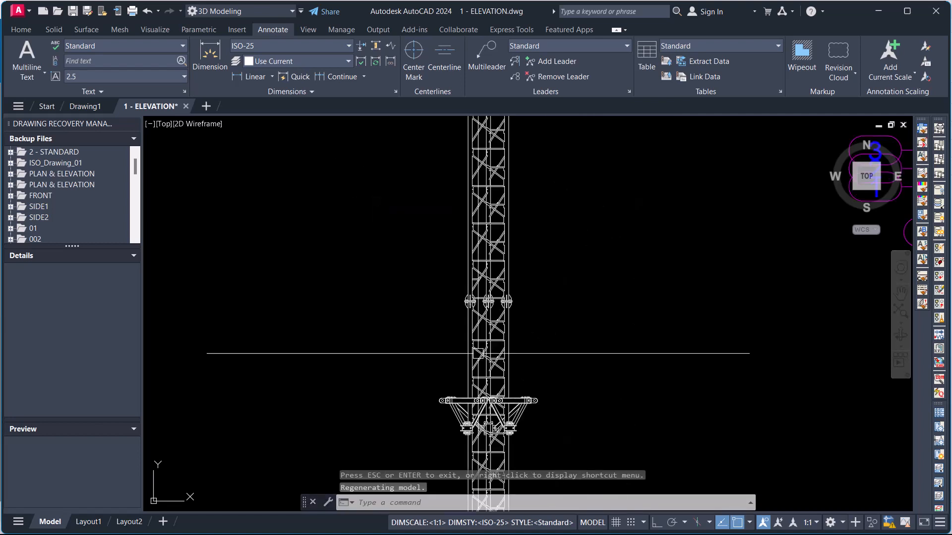
scroll(478, 353, "down", 3)
scroll(504, 344, "down", 2)
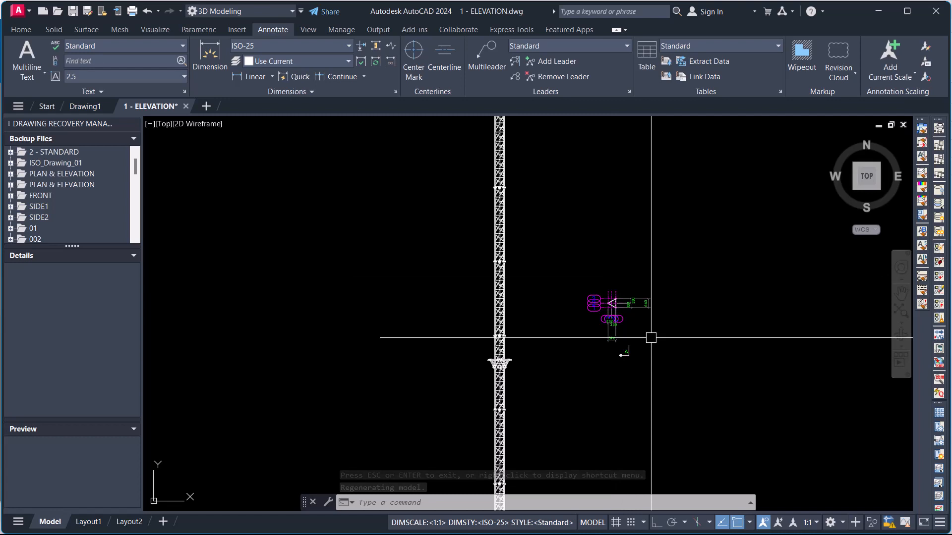
middle_click_drag(590, 144, 442, 316)
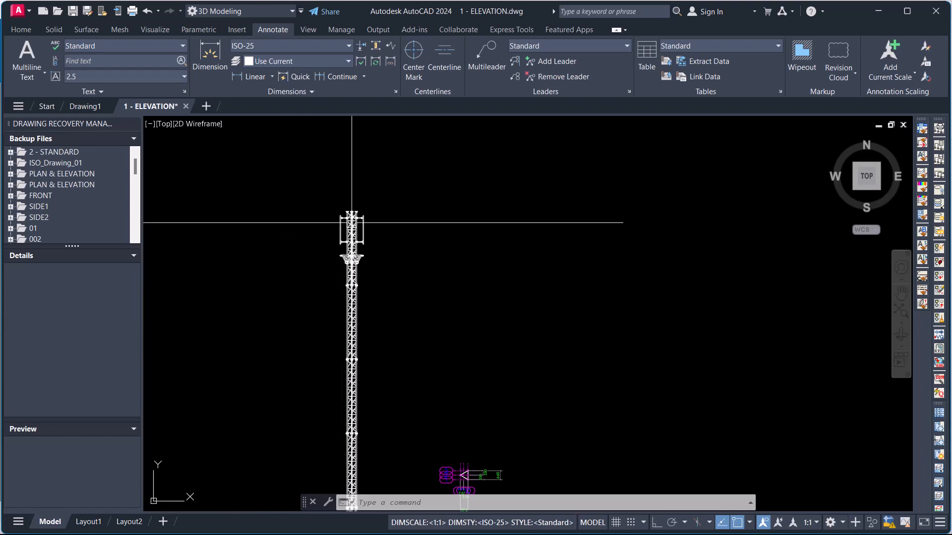
scroll(352, 222, "up", 2)
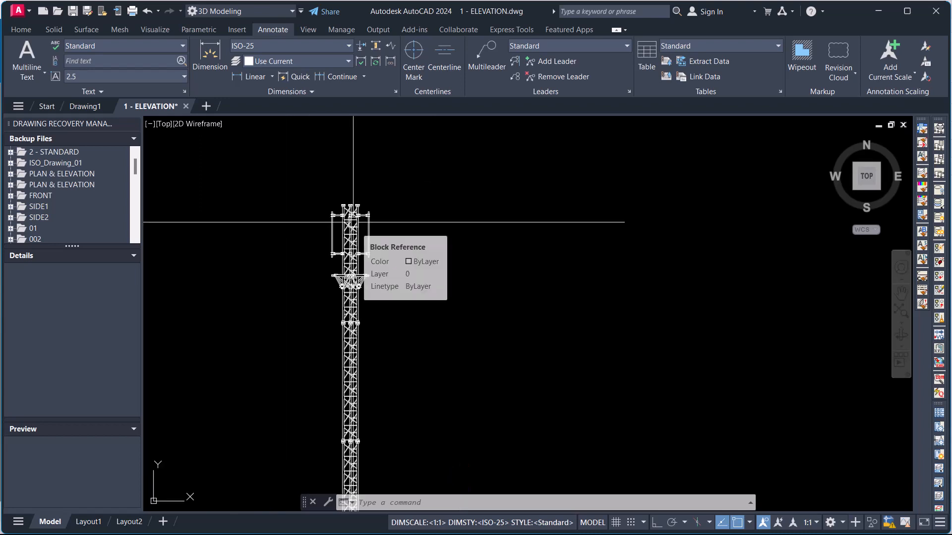
Step: Examine the tower top up close, including the antenna pipe mounts, clamp bolts, bracing joints and the platform below them
scroll(337, 212, "up", 1)
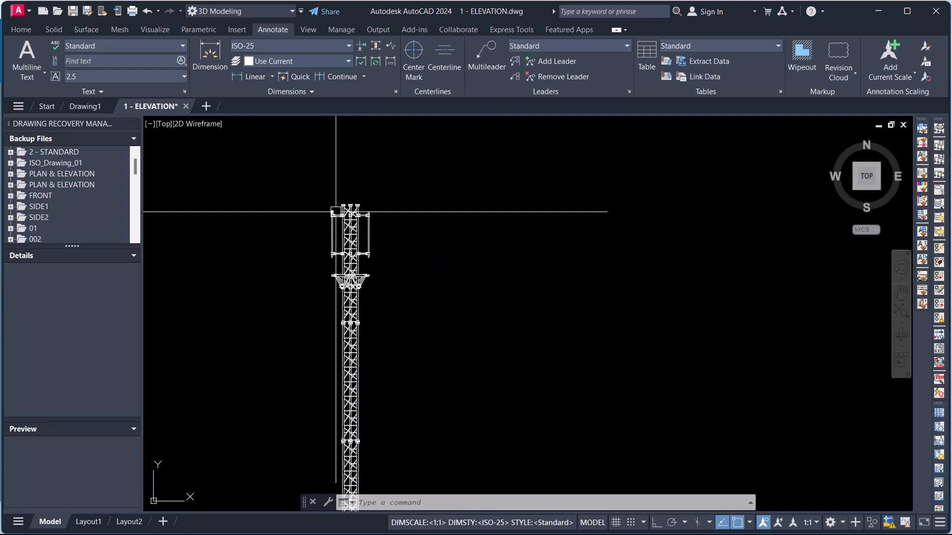
scroll(336, 213, "up", 5)
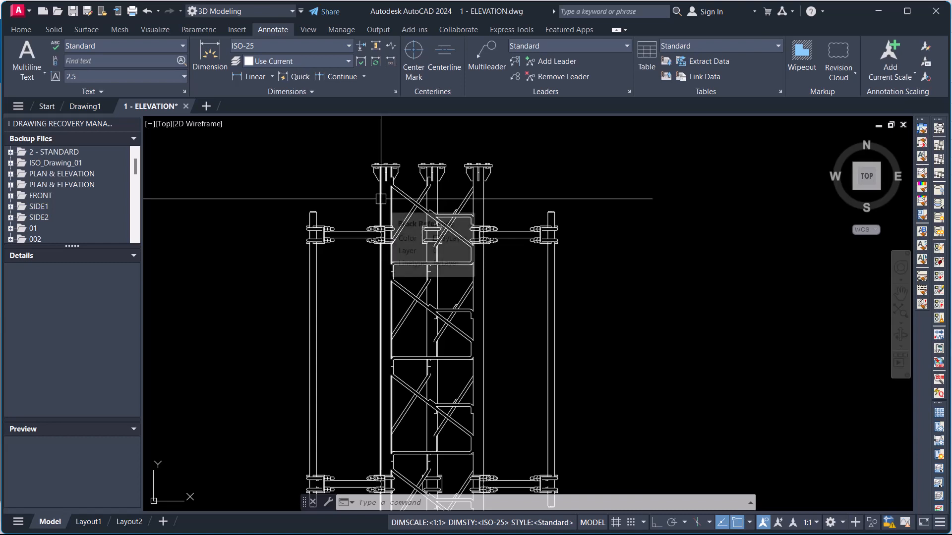
scroll(331, 233, "up", 5)
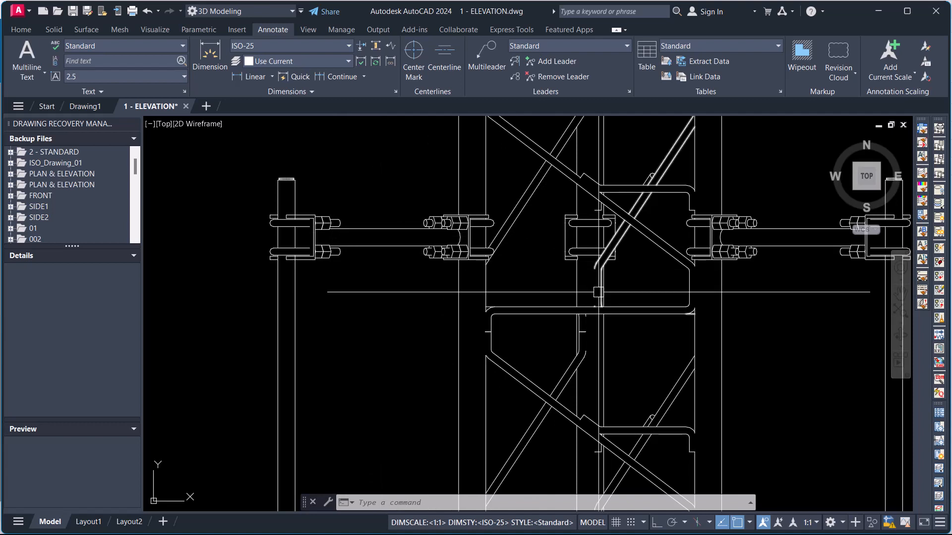
middle_click_drag(688, 246, 555, 226)
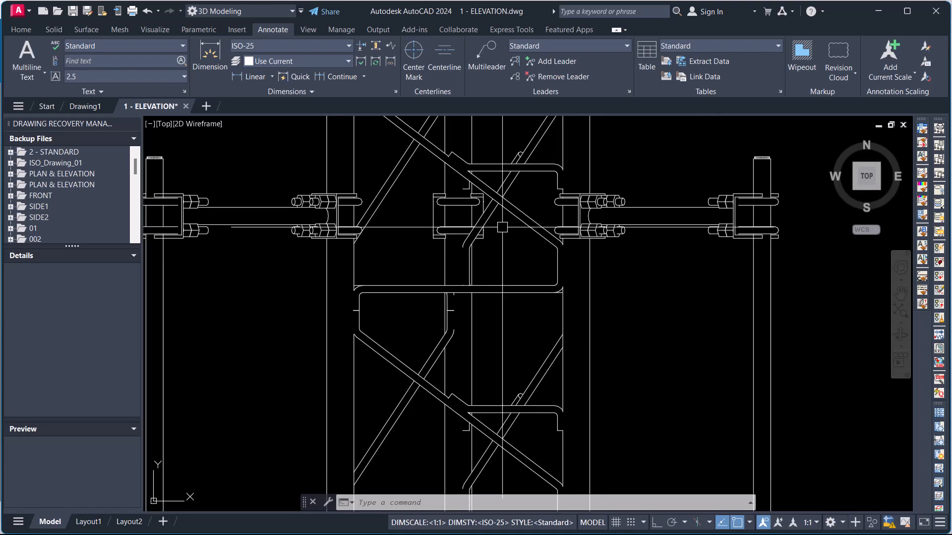
mouse_move(470, 229)
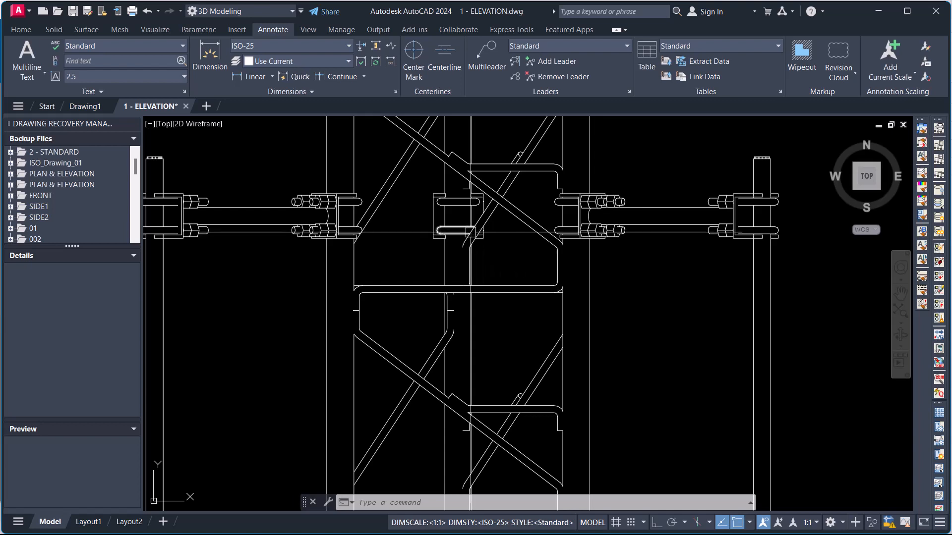
scroll(406, 132, "down", 8)
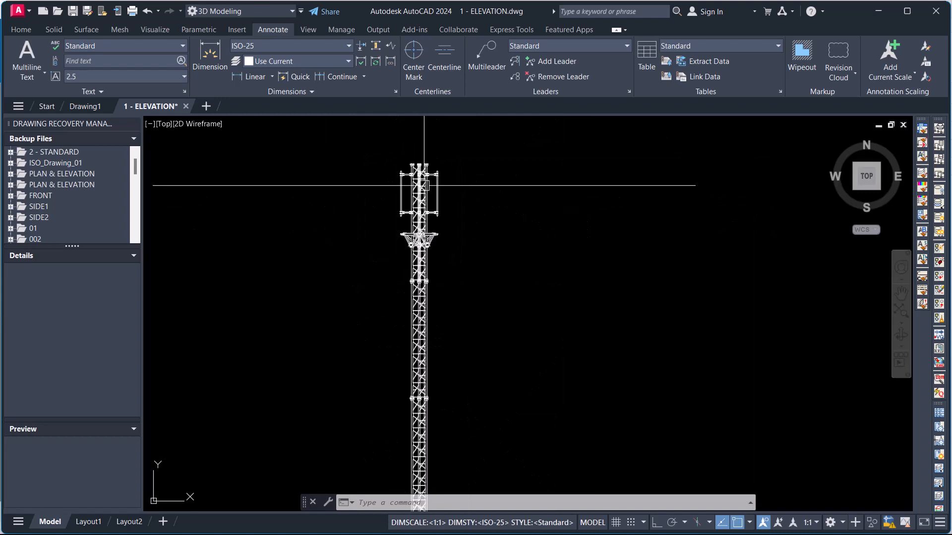
scroll(424, 185, "up", 8)
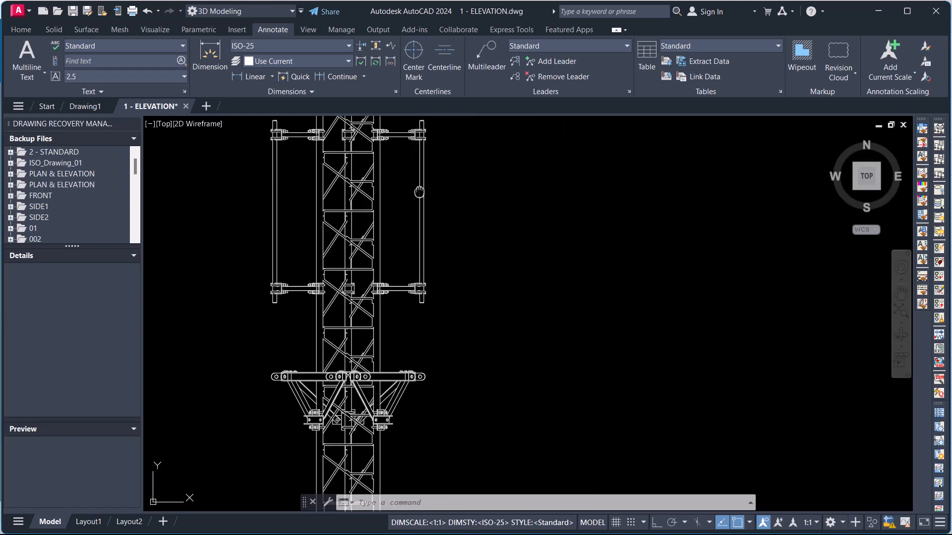
mouse_move(421, 192)
middle_mouse_down()
mouse_move(452, 229)
mouse_move(494, 235)
middle_mouse_up()
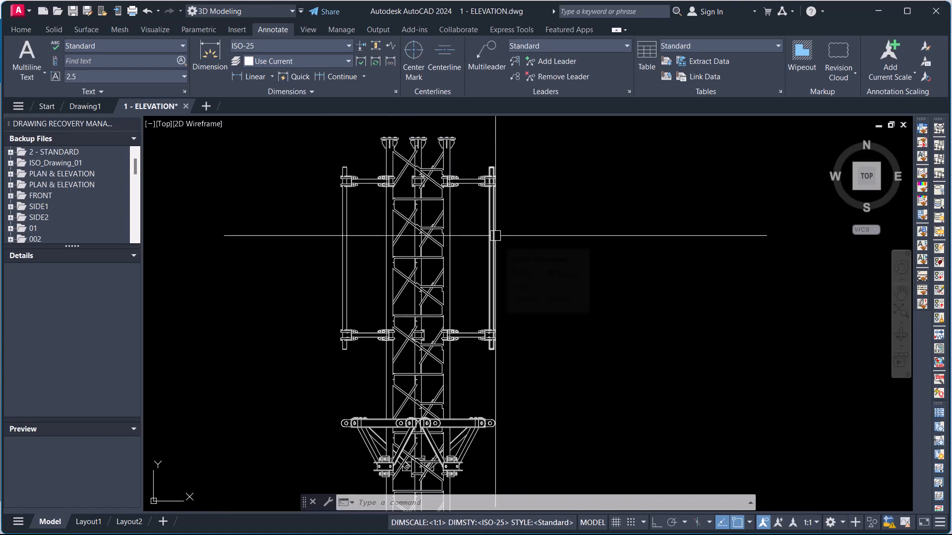